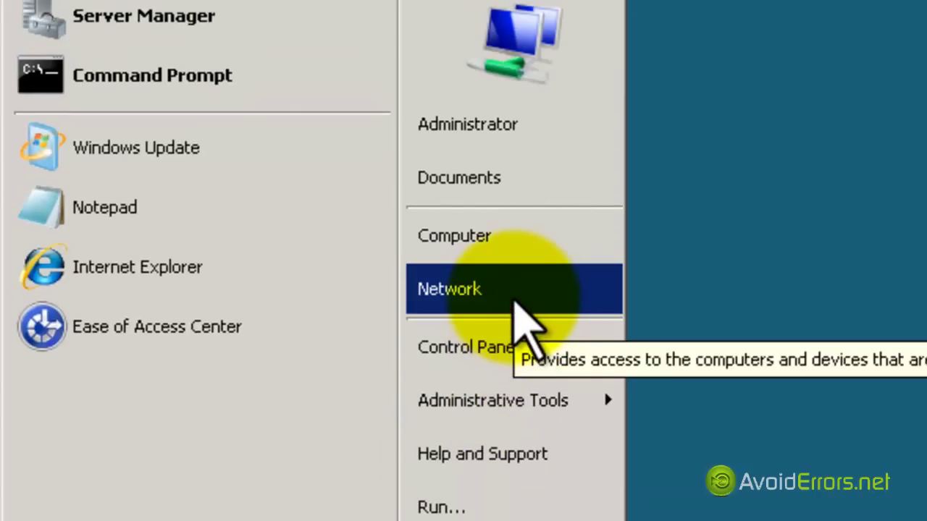
- Open Network and Sharing Center through the Network item's Properties in the Start menu
right_click(522, 312)
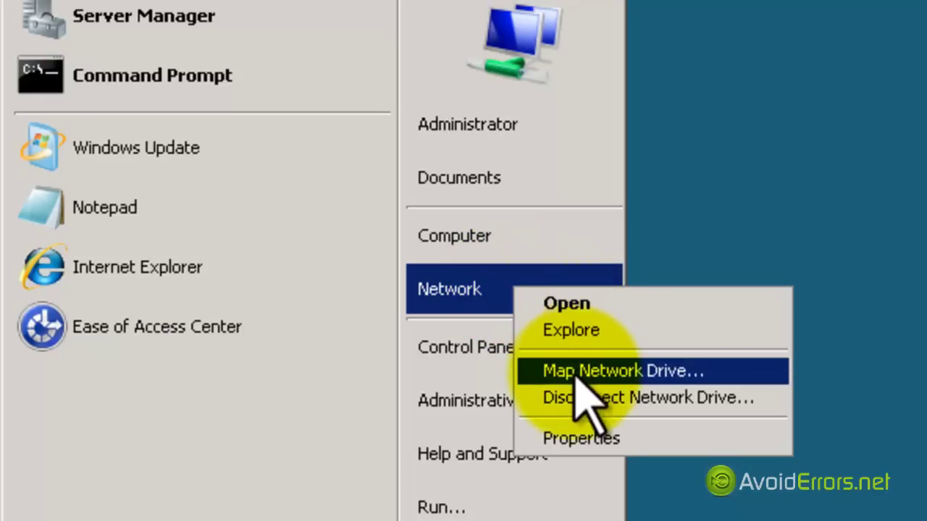
click(644, 439)
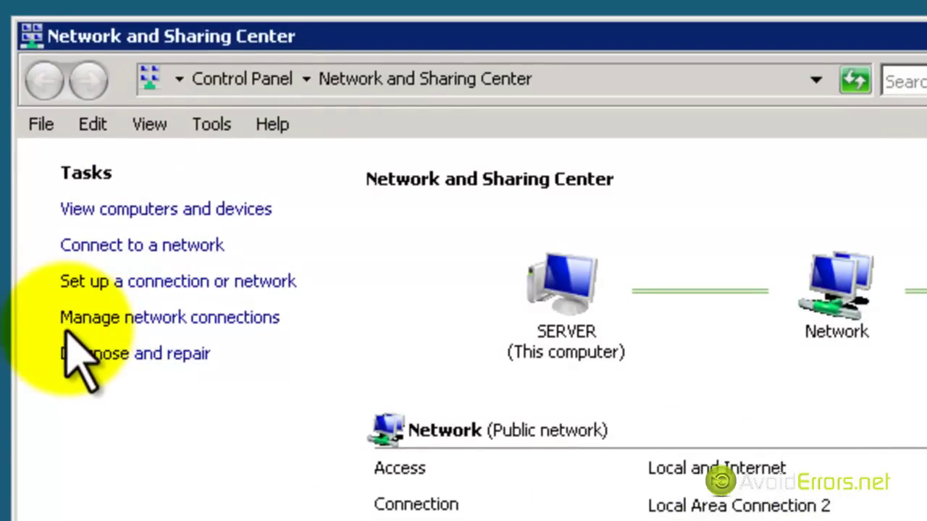
- Open the properties of Local Area Connection 2 from Manage network connections
click(261, 319)
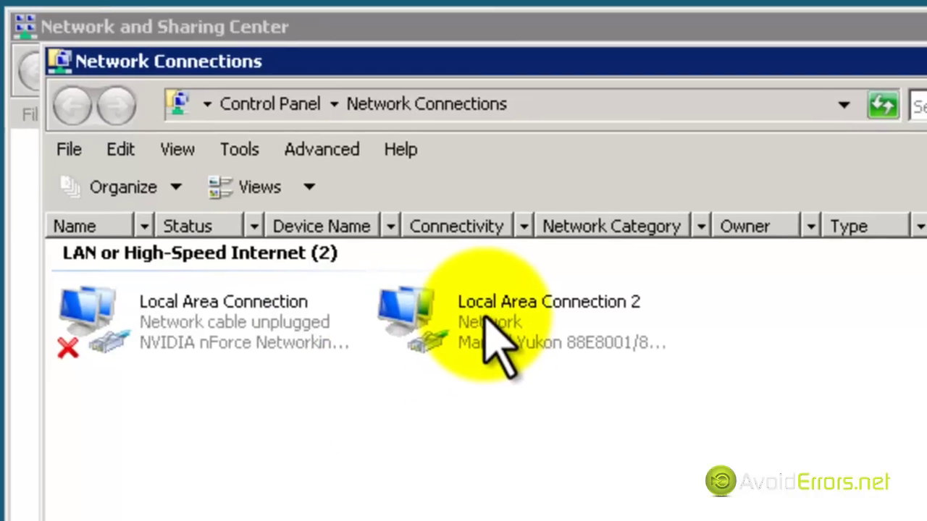
click(492, 326)
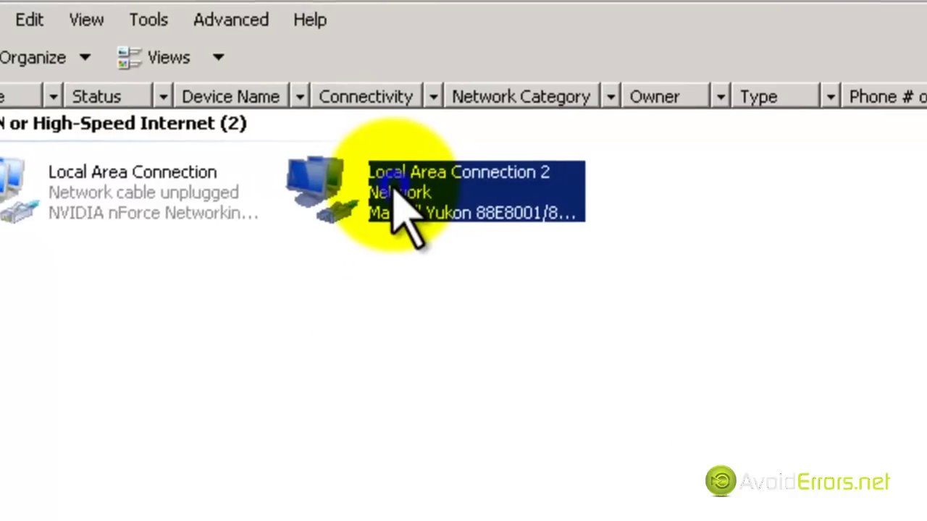
right_click(394, 186)
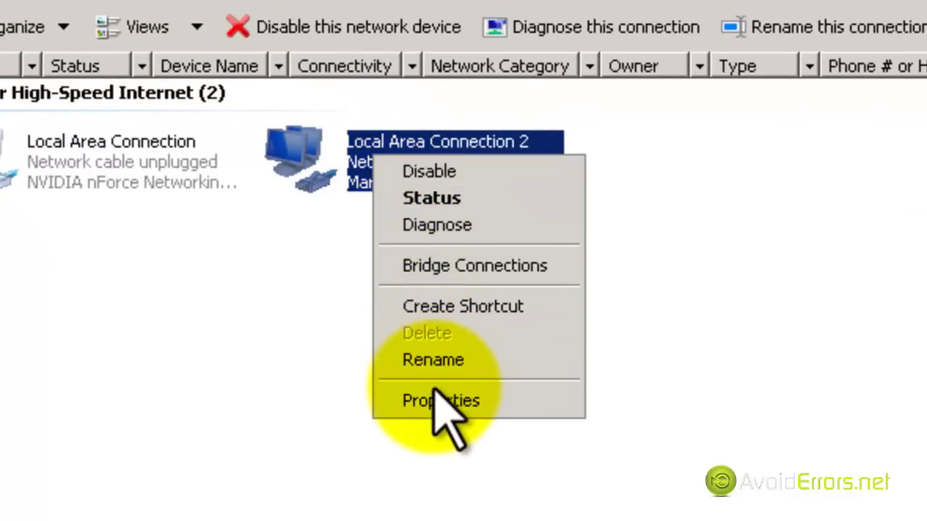
click(515, 401)
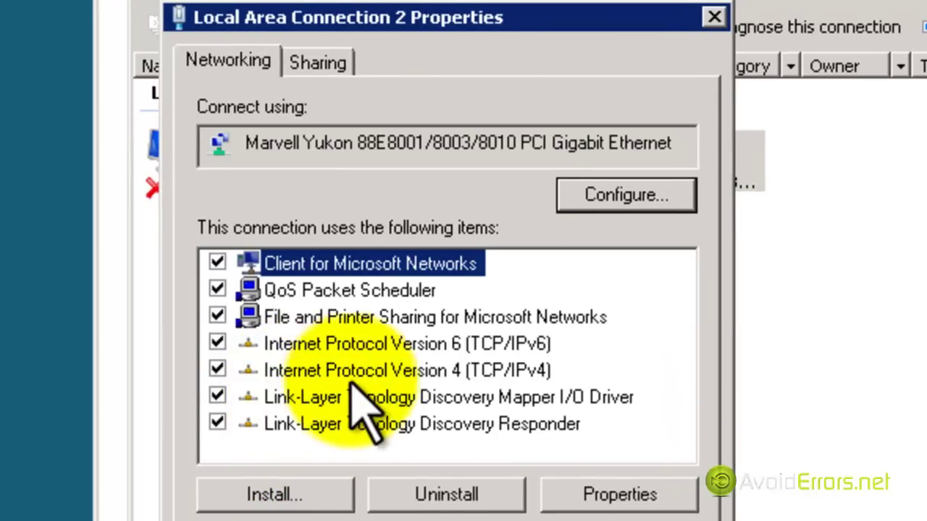
- Give Local Area Connection 2 static IPv4 192.168.1.111, mask 255.255.255.0, gateway and DNS 192.168.1.1
click(475, 372)
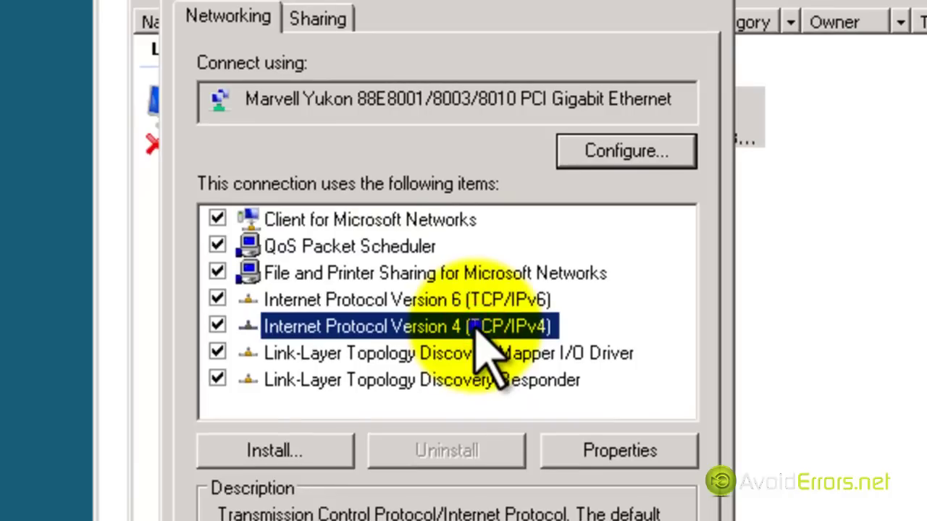
click(612, 456)
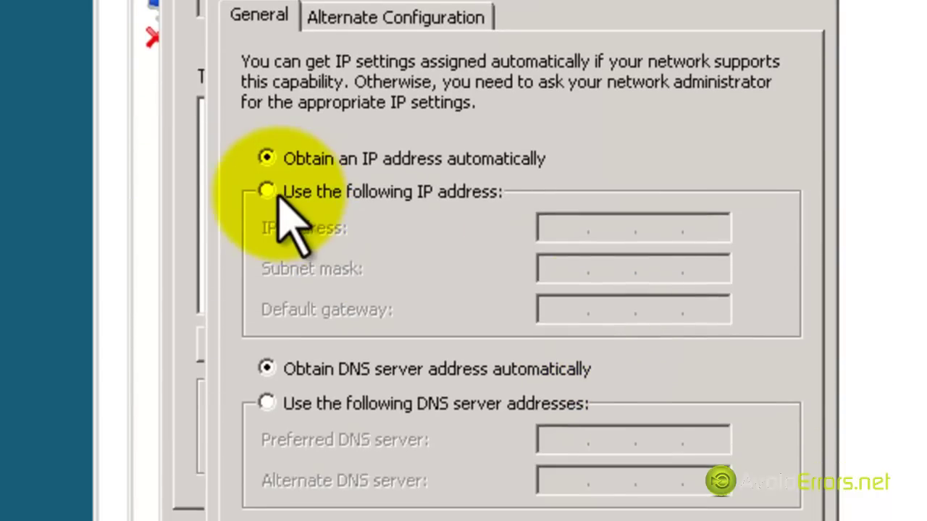
click(267, 191)
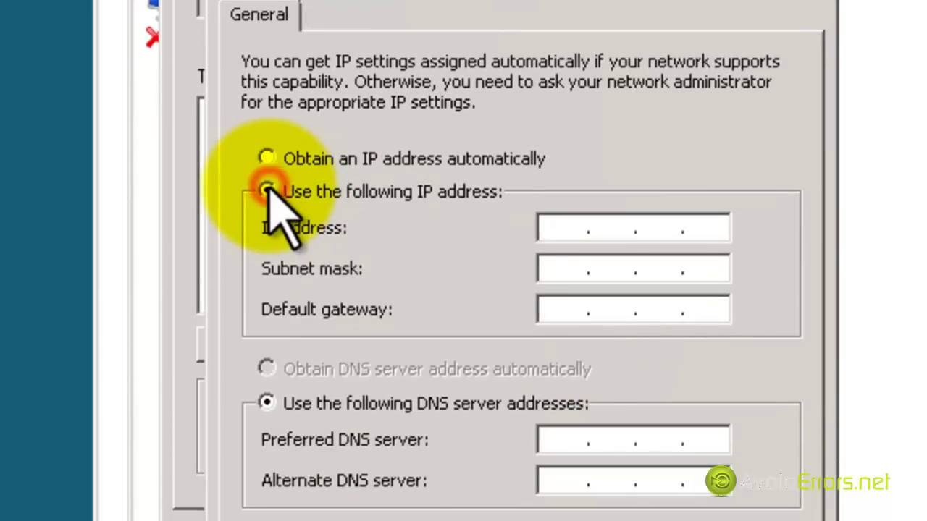
click(554, 228)
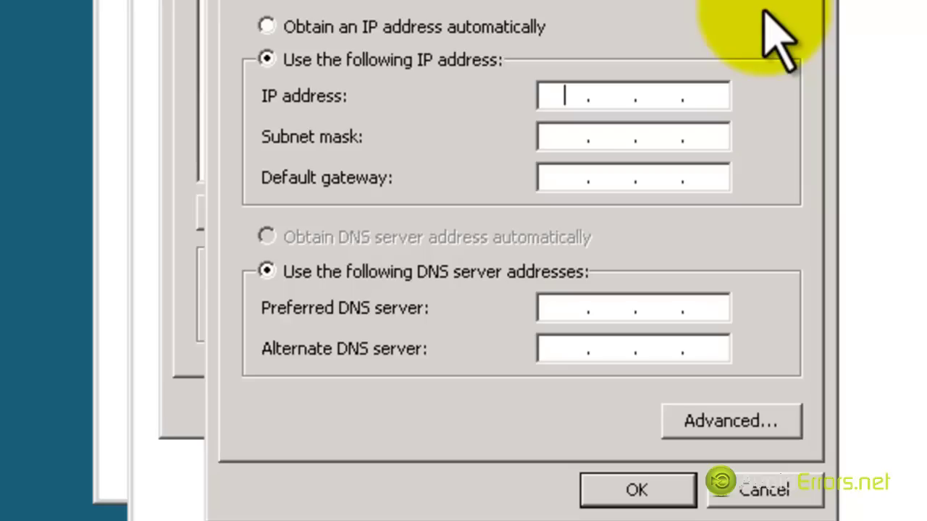
text(192.168.1.111)
key(Tab)
text(255.255.255.0)
key(Tab)
text(192.168.1.1)
key(Tab)
text(192.168.1.)
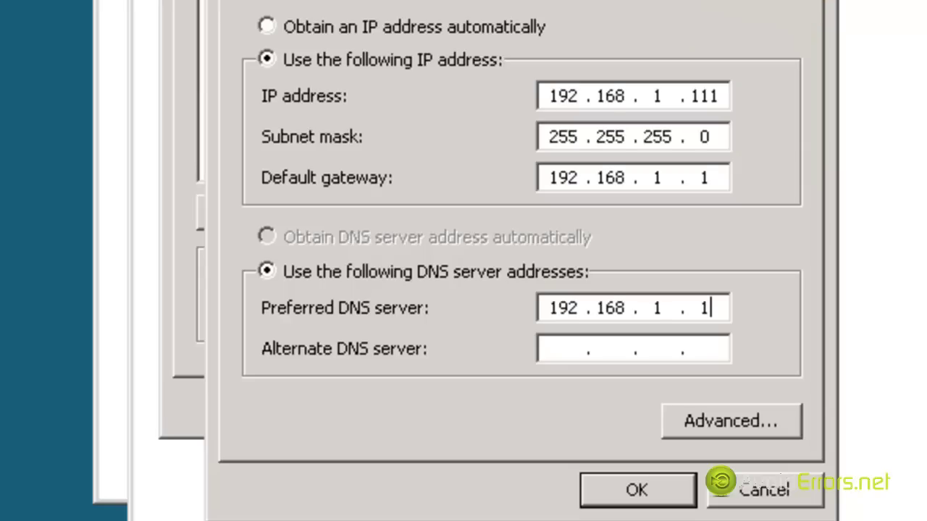
click(636, 490)
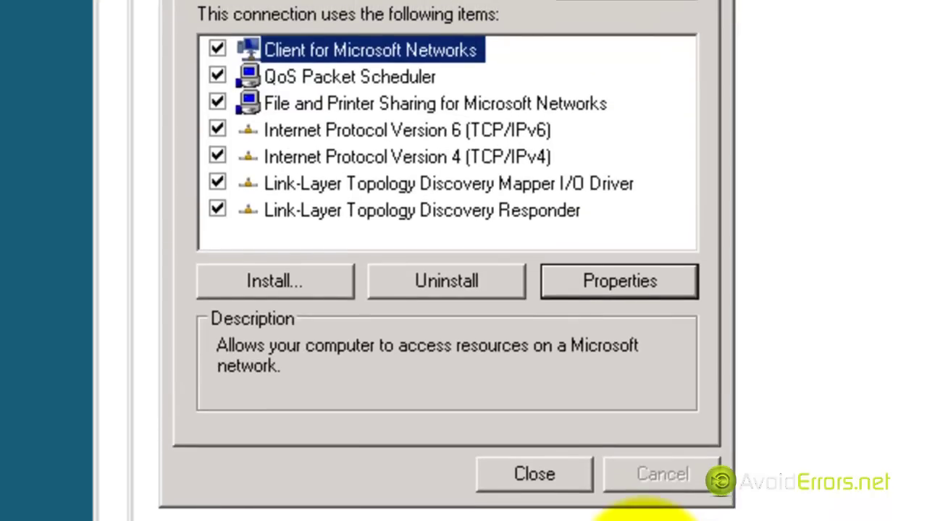
- Close the connection properties, Network Connections and Network and Sharing Center windows
click(539, 475)
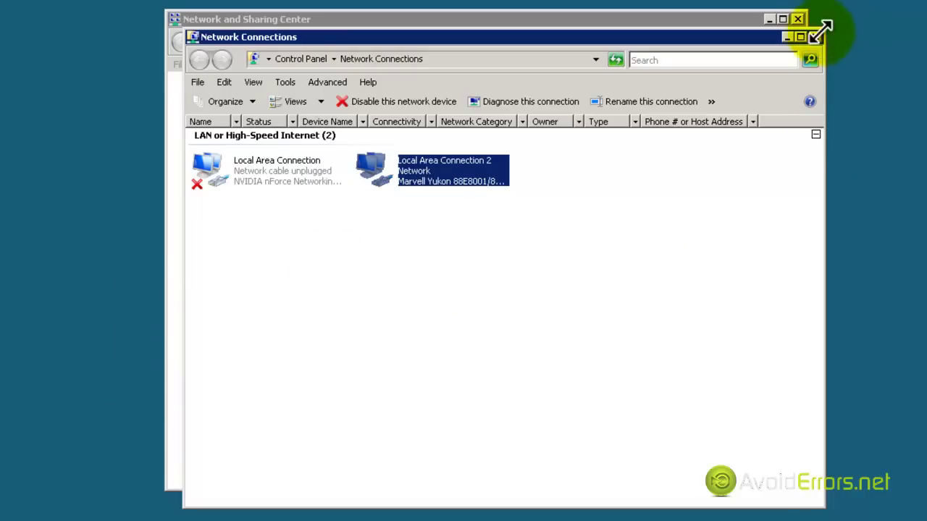
click(816, 37)
click(797, 19)
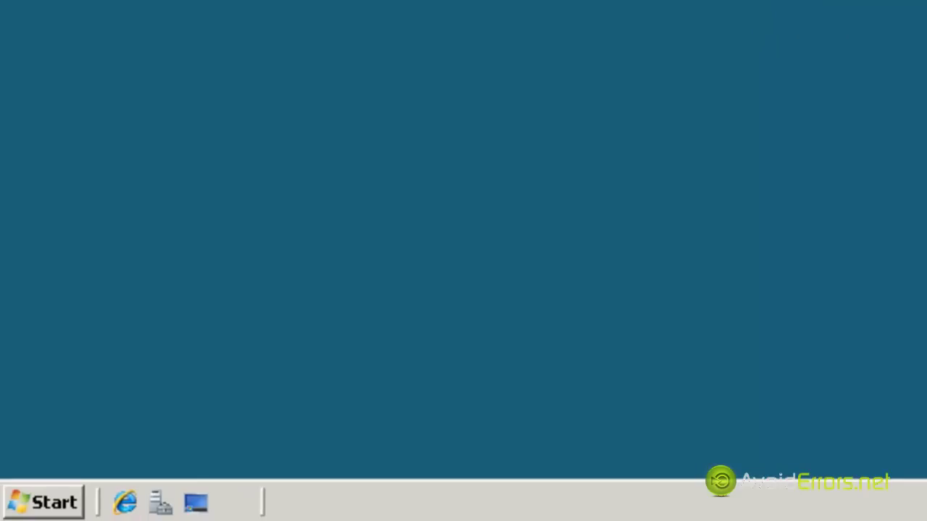
- Launch Server Manager from the Start menu
click(45, 511)
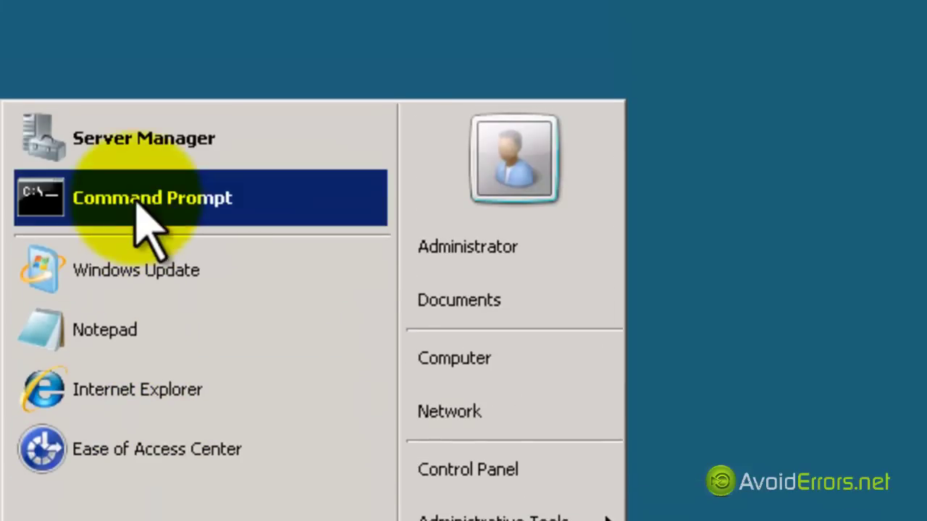
click(262, 146)
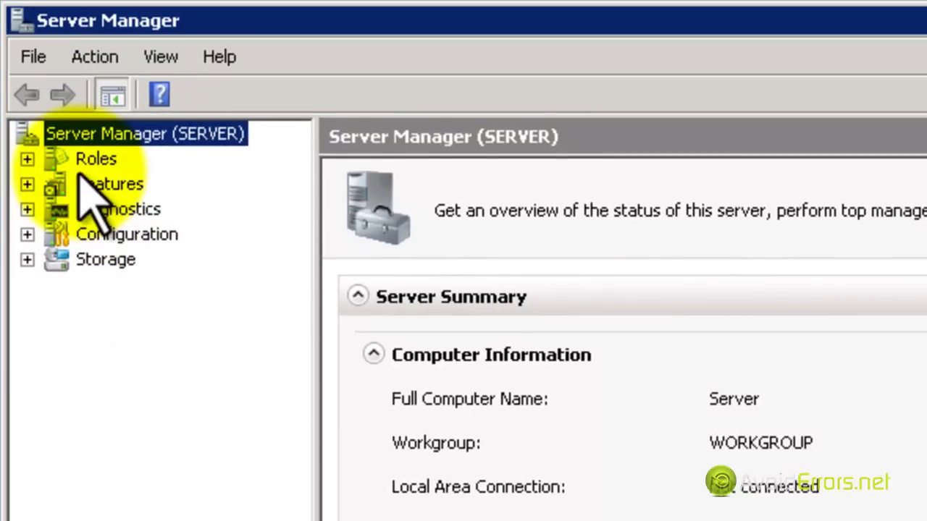
- Start the Add Roles Wizard from Server Manager's Roles node
click(91, 160)
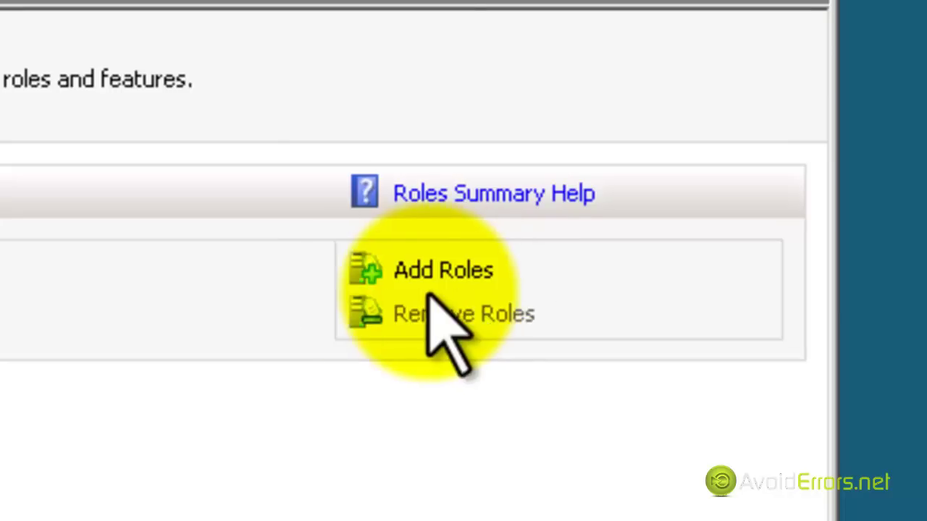
click(463, 281)
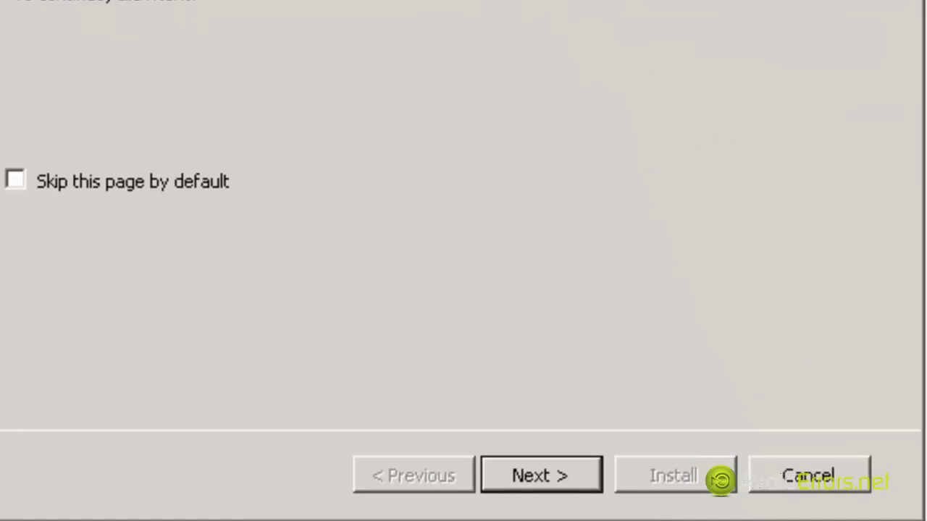
- Select the Active Directory Domain Services role and advance to Confirm Installation Selections
click(541, 478)
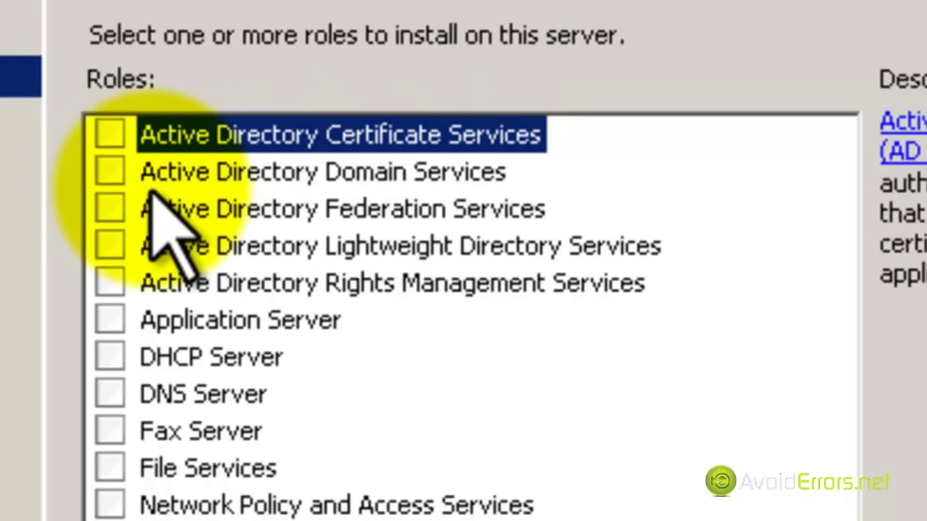
click(108, 171)
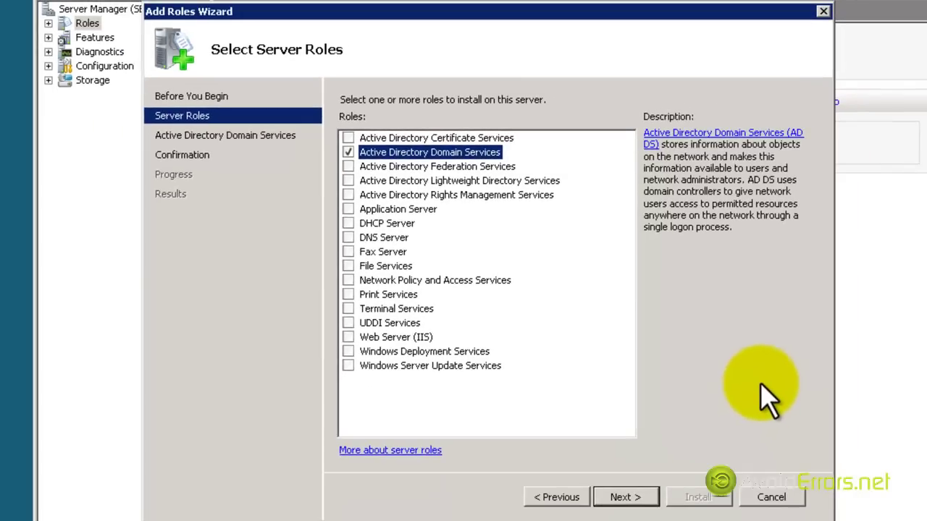
click(621, 498)
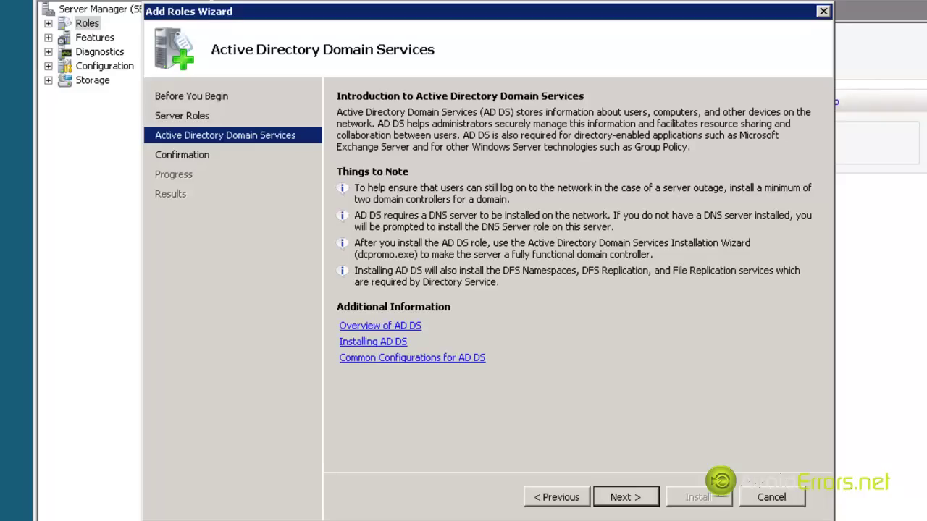
click(637, 496)
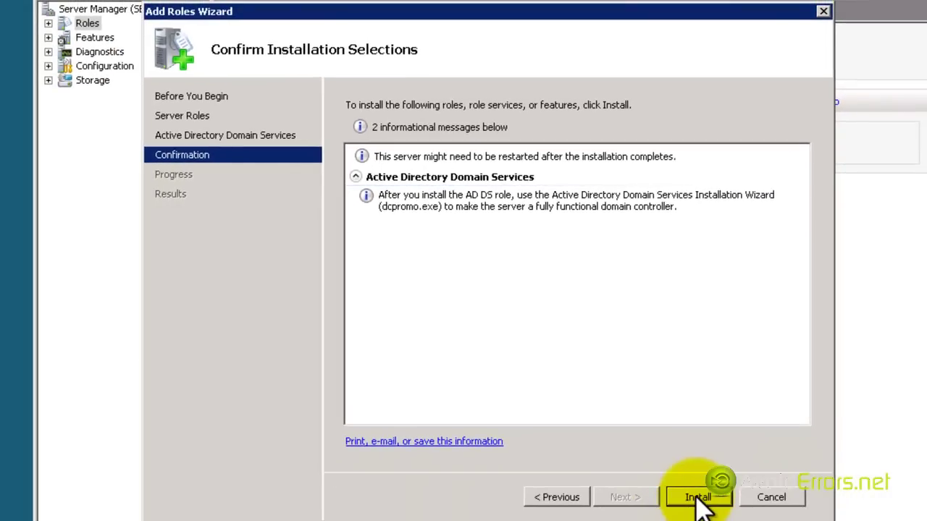
- Install the Active Directory Domain Services role
click(697, 496)
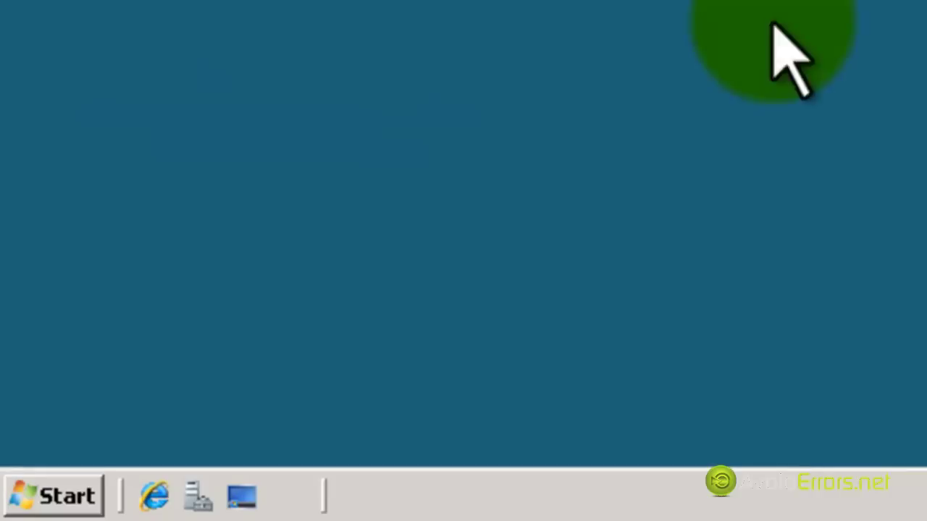
- Run dcpromo from the Run box to launch the AD DS Installation Wizard
click(81, 491)
click(579, 166)
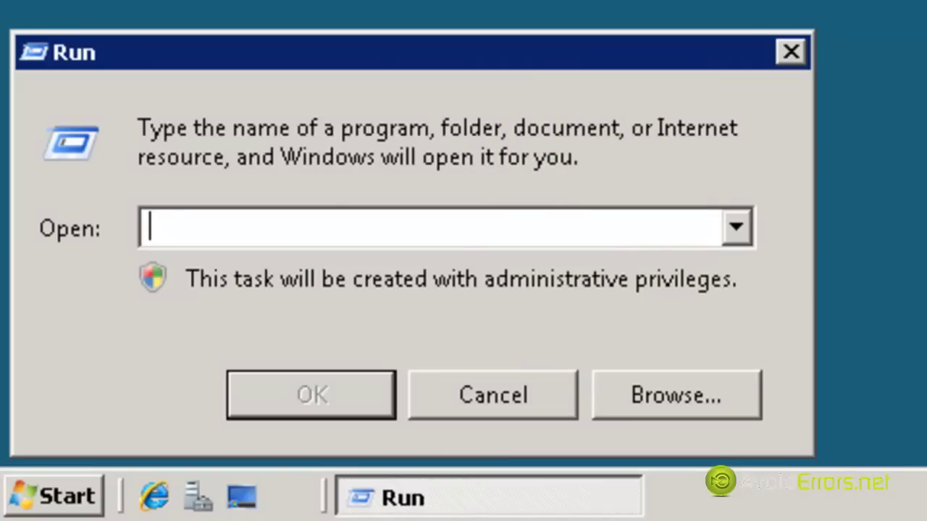
text(dcpromo)
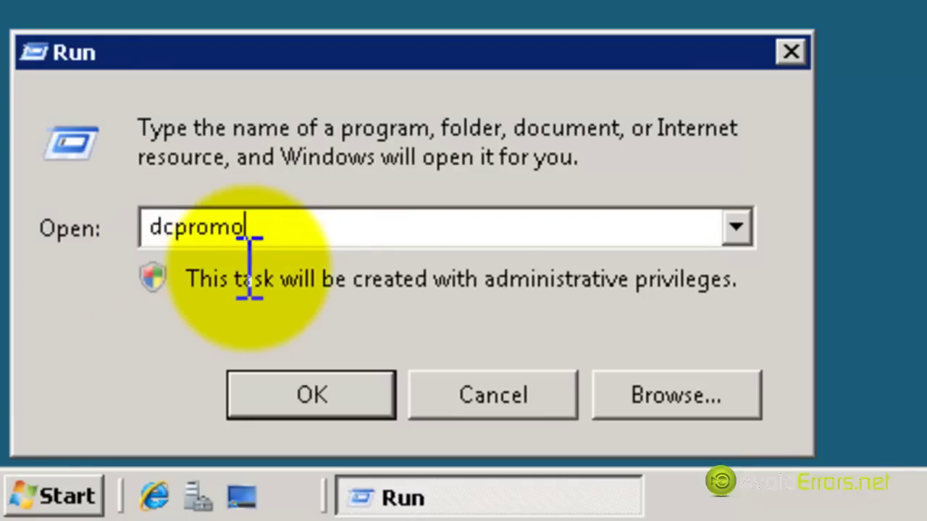
click(339, 397)
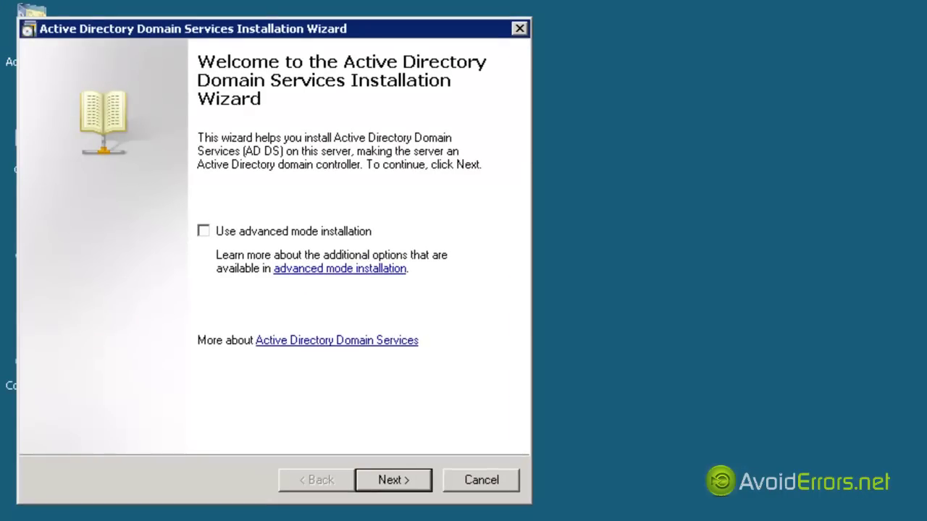
- Pass the welcome and compatibility pages and choose to create a new domain in a new forest
click(415, 481)
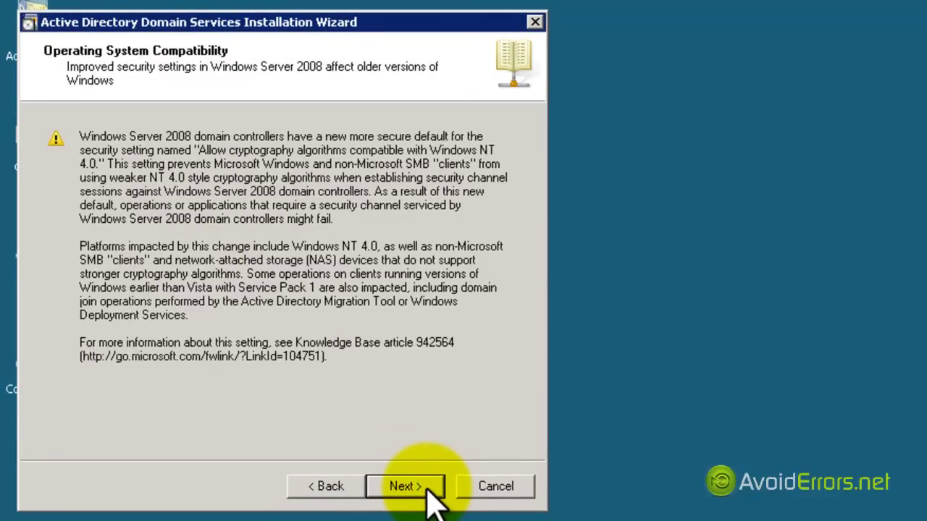
click(428, 499)
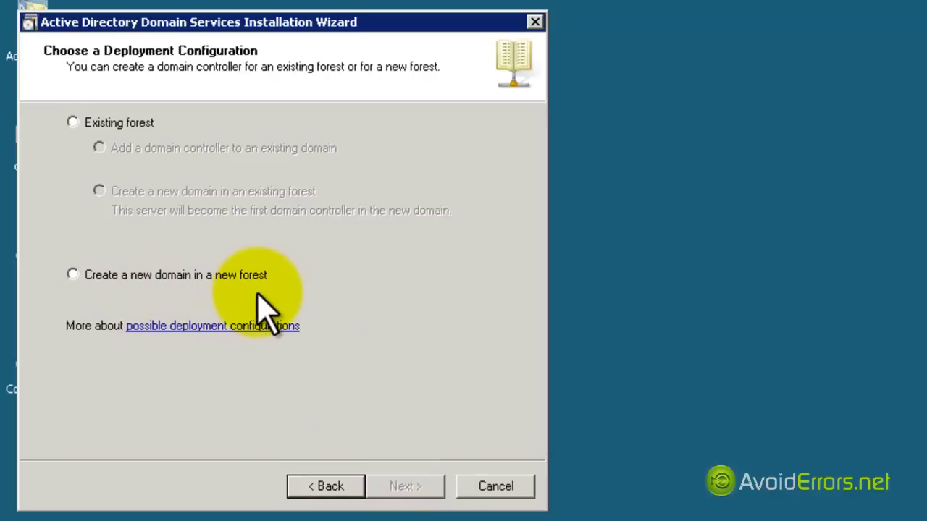
click(72, 275)
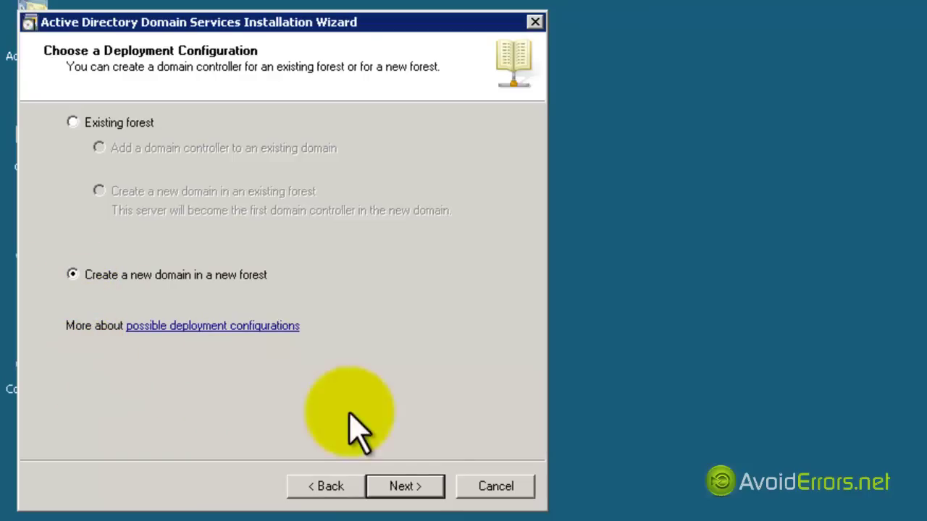
click(419, 485)
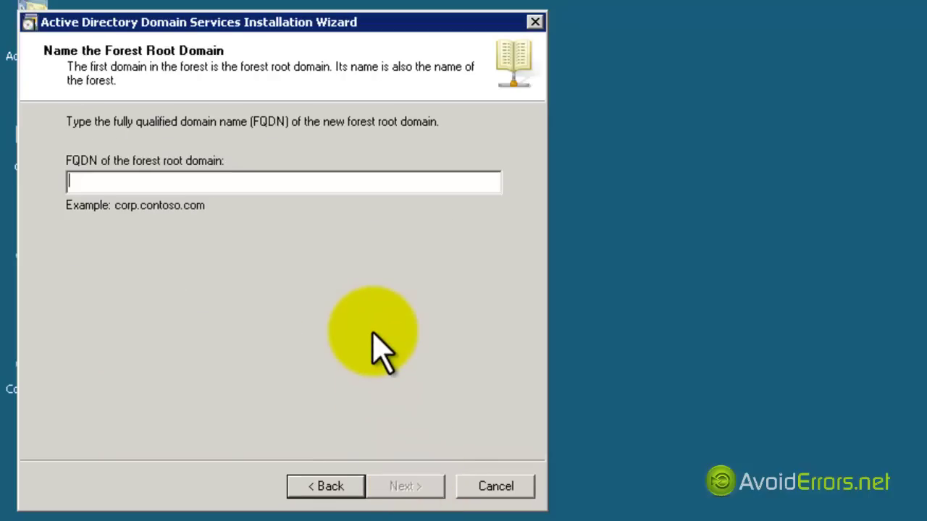
- Enter AvoidErrors.local as the forest root domain FQDN and continue
text(AvoidErrors.local)
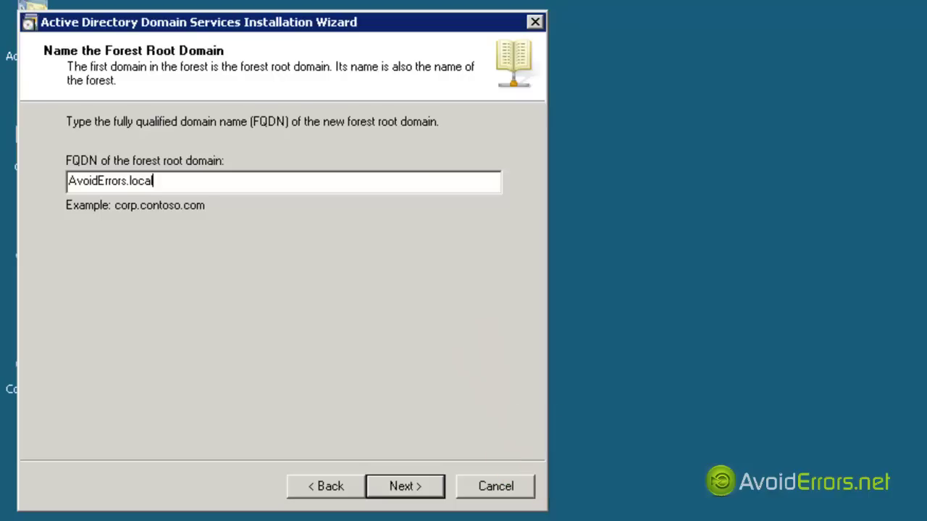
click(413, 485)
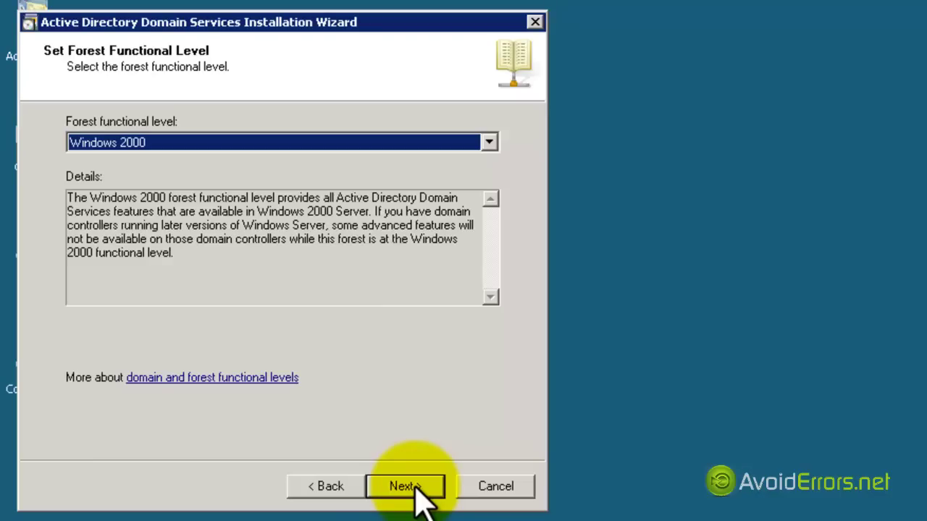
- Keep the forest functional level at Windows 2000 and the domain level at Windows 2000 Native
click(492, 141)
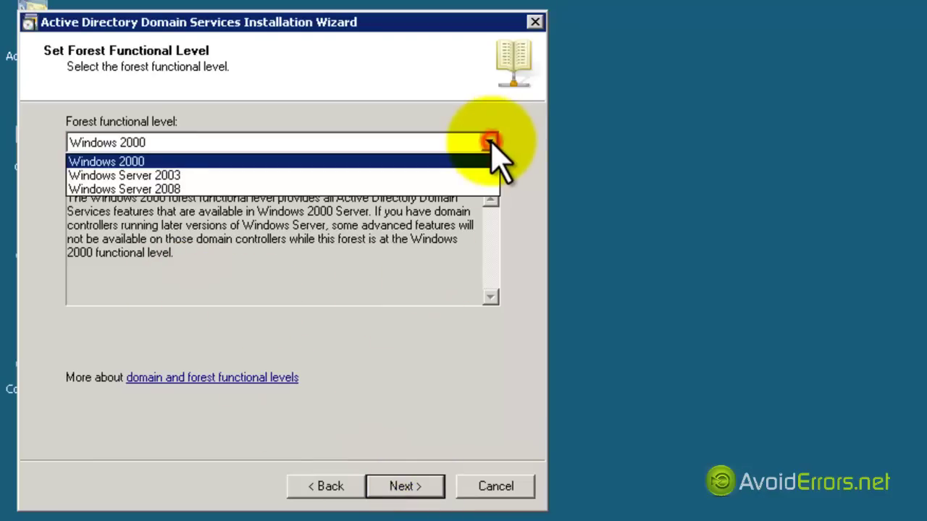
click(441, 161)
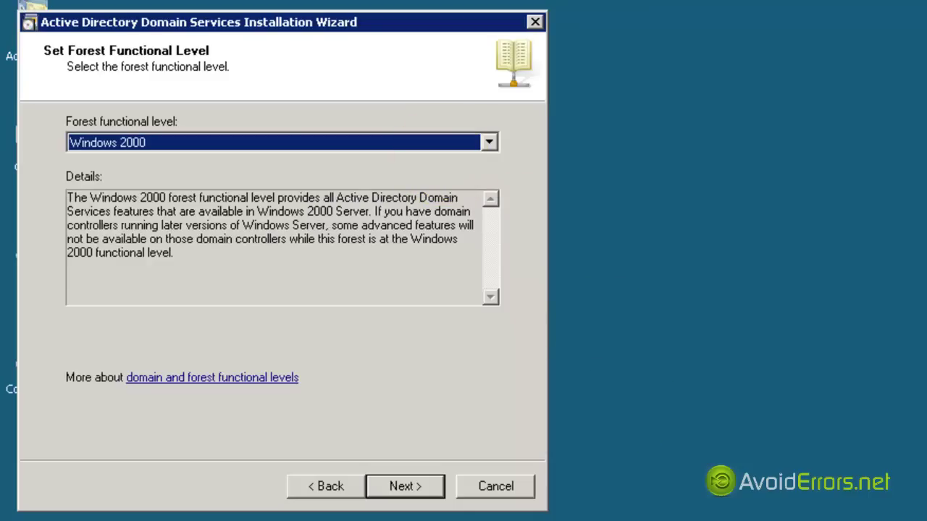
click(410, 488)
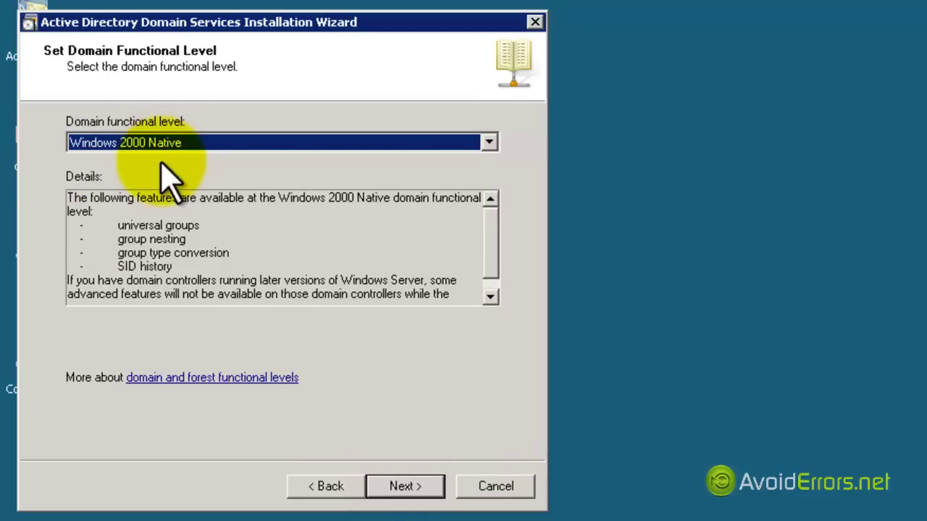
click(488, 142)
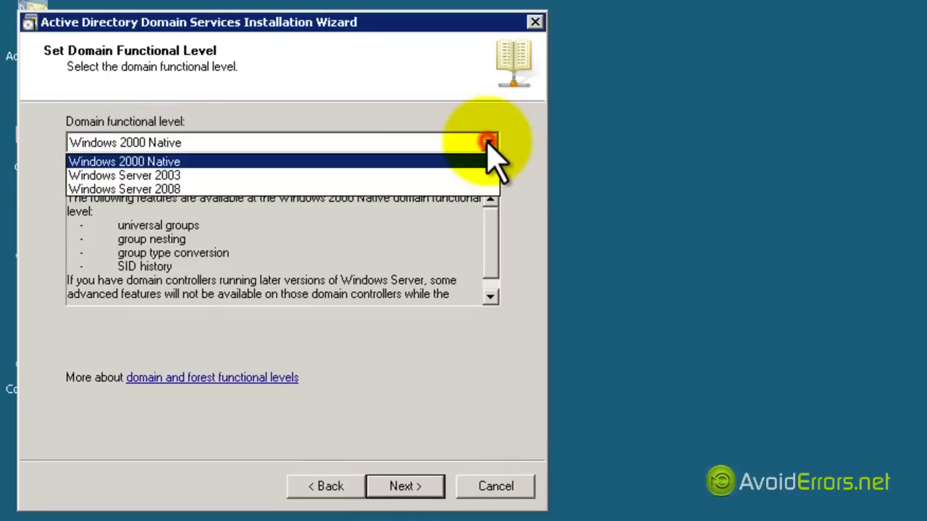
click(404, 160)
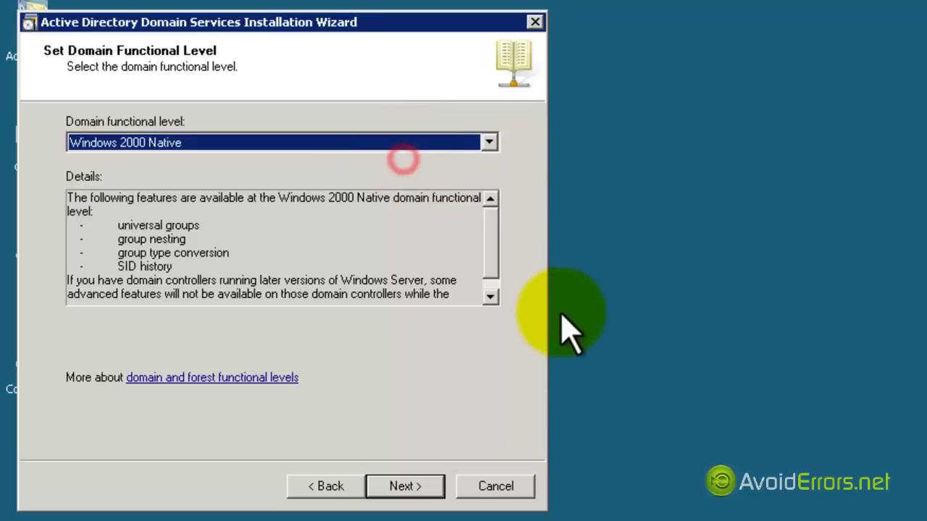
click(432, 488)
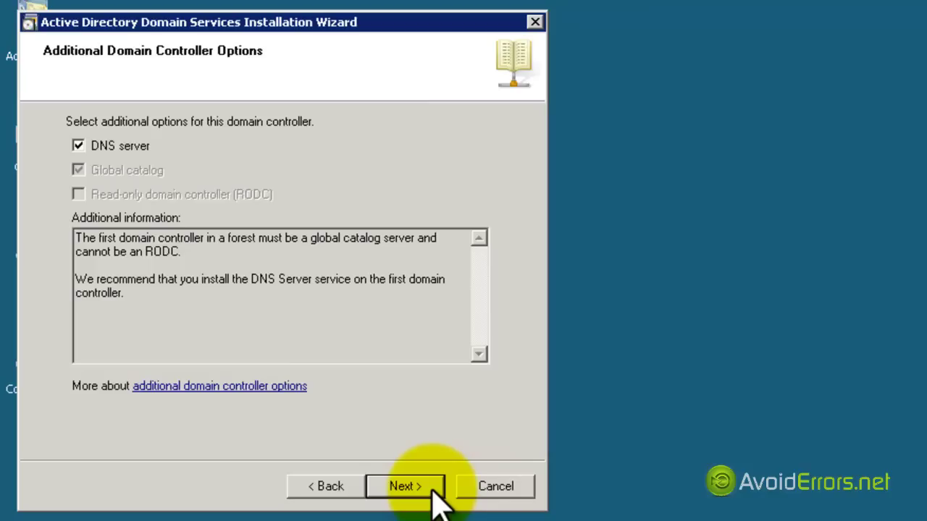
- Keep DNS server checked, check ipconfig /all, then accept the dynamic IP and no-DNS-delegation warnings
click(432, 490)
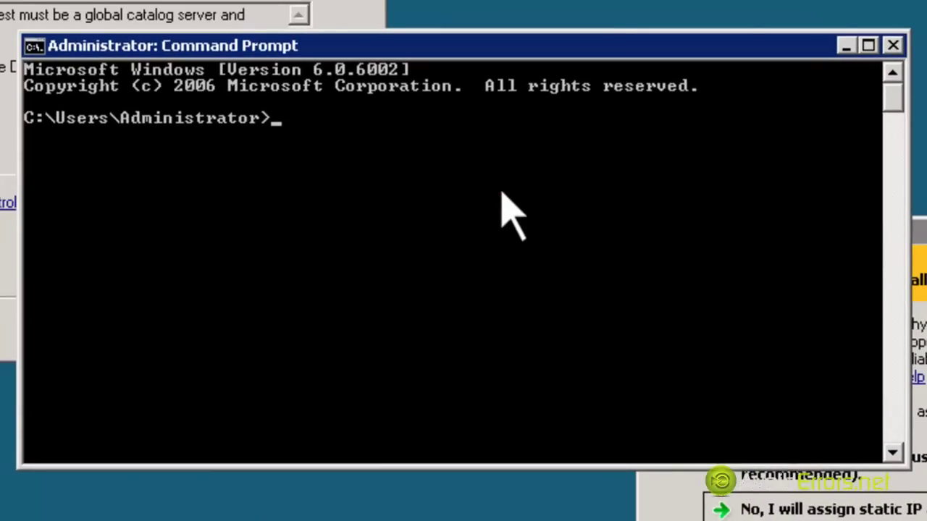
text(pconfig/all)
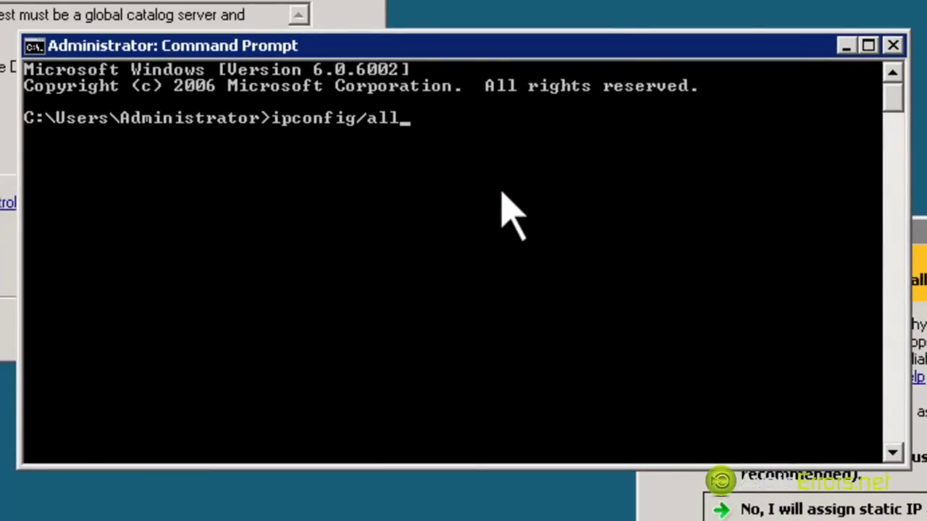
key(Return)
drag(895, 154, 892, 108)
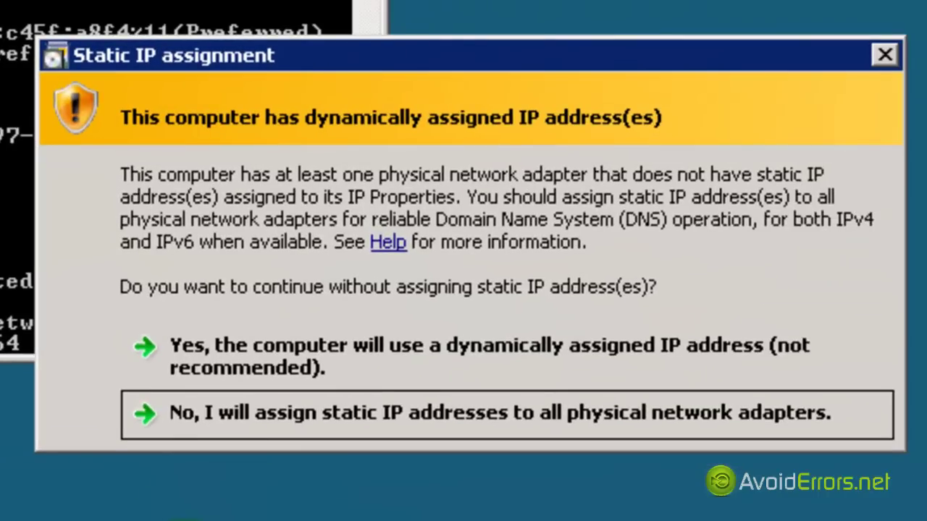
click(583, 362)
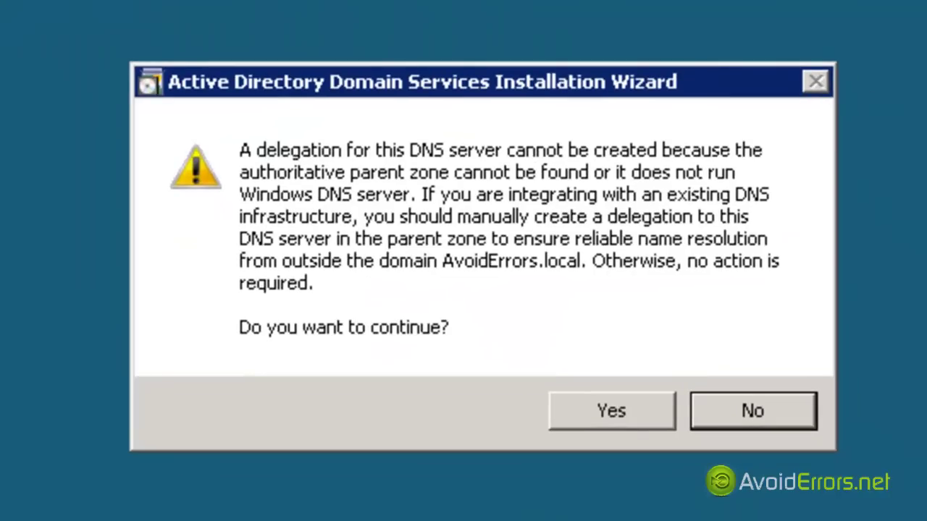
click(608, 419)
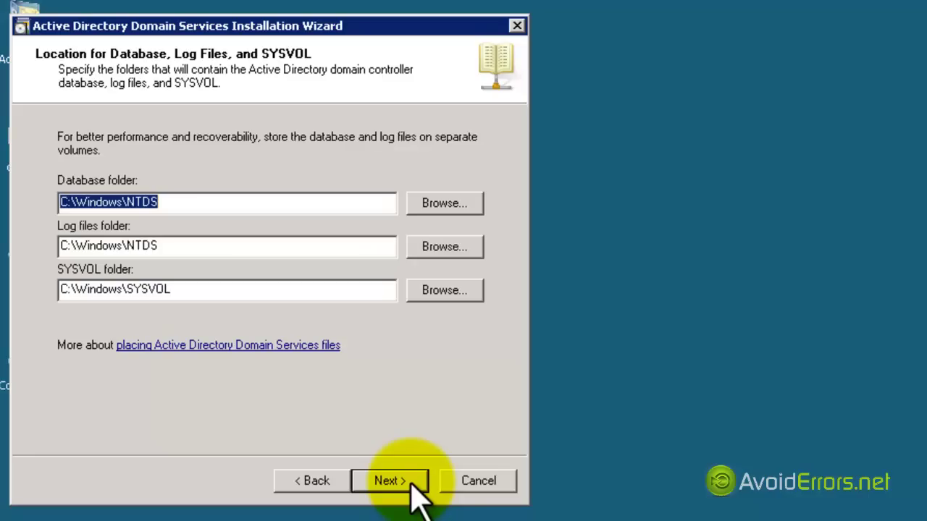
- Keep the default C:\Windows folder locations, enter and confirm the restore-mode password, and start configuration
click(411, 484)
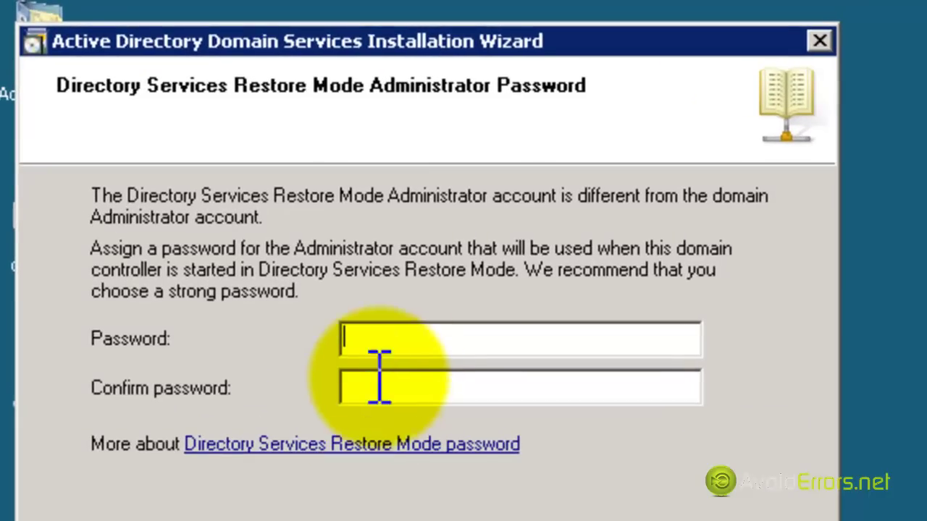
click(246, 215)
text(Password123)
key(Tab)
text(Password123)
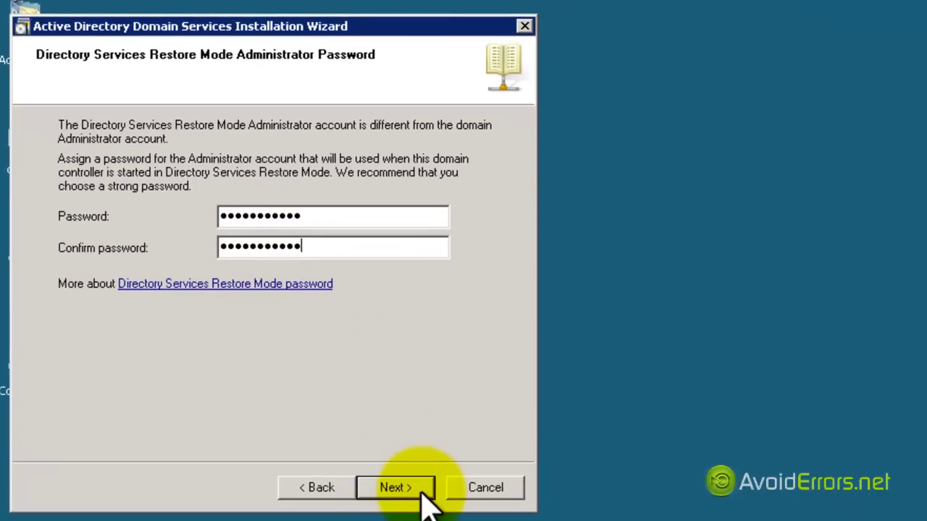
click(422, 493)
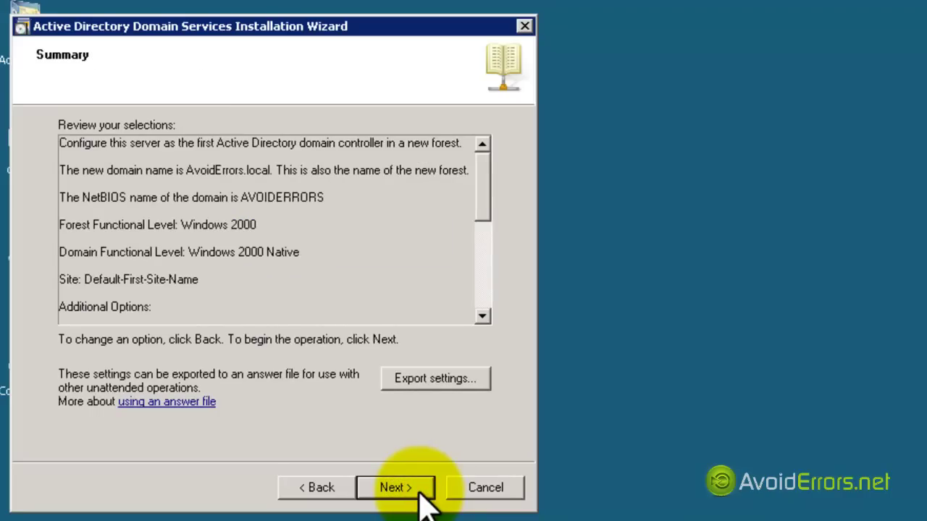
click(394, 488)
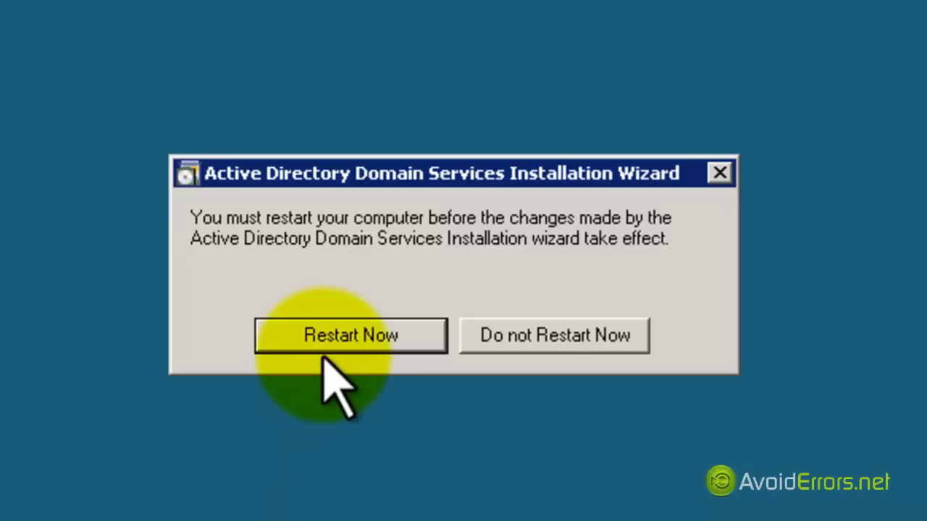
- Restart the server, then launch Active Directory Users and Computers from Administrative Tools
click(422, 336)
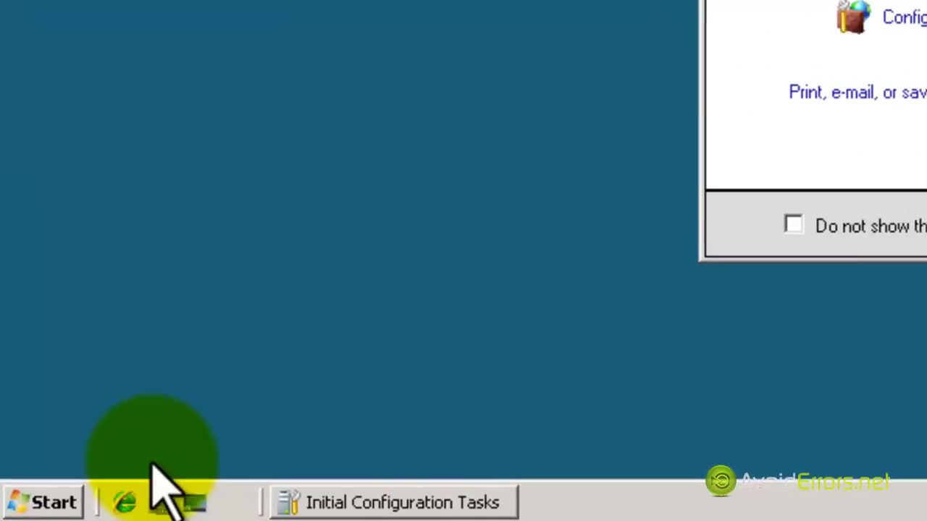
click(43, 501)
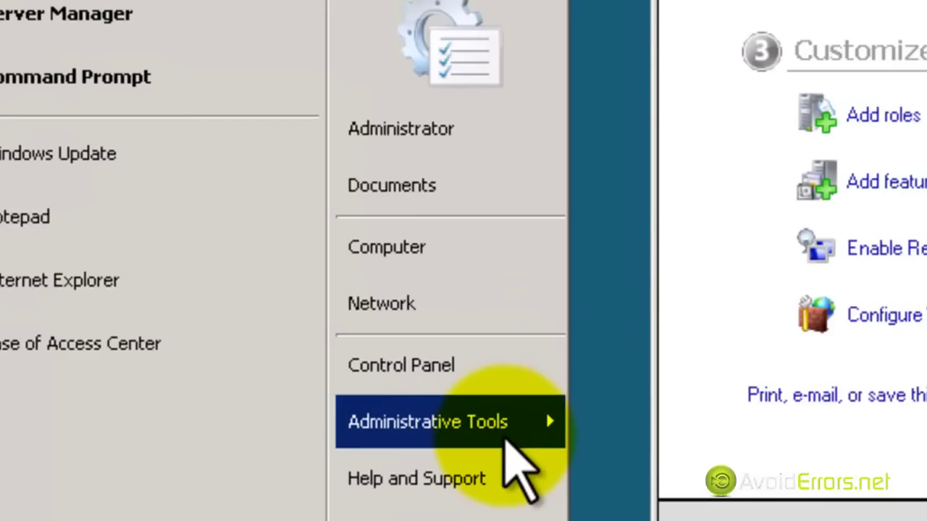
mouse_move(503, 437)
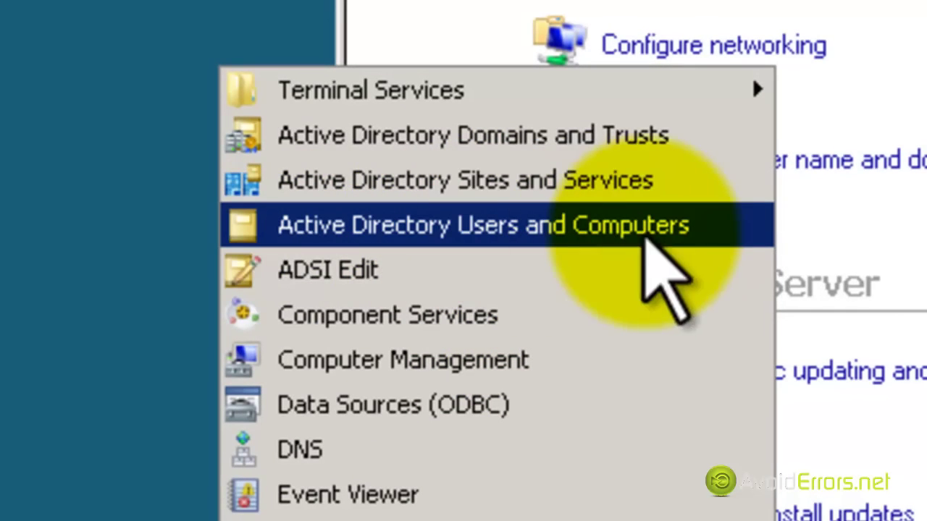
click(717, 233)
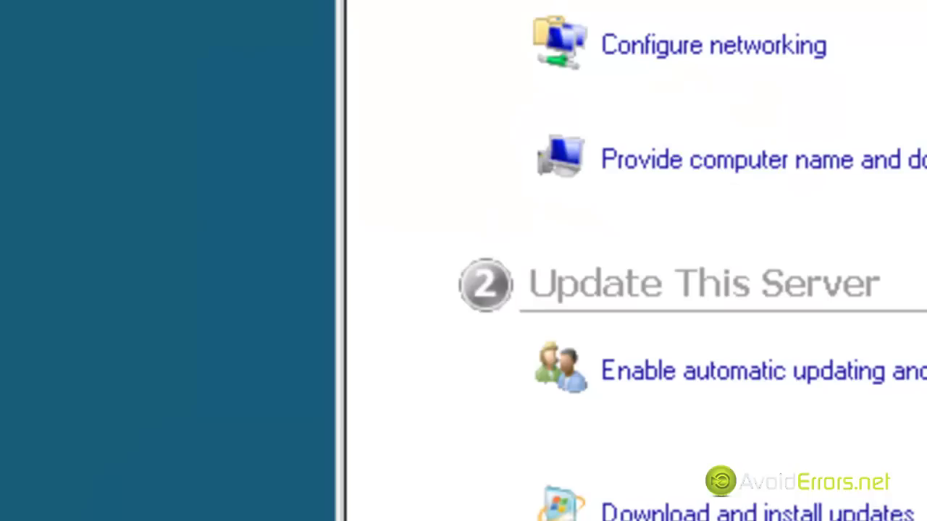